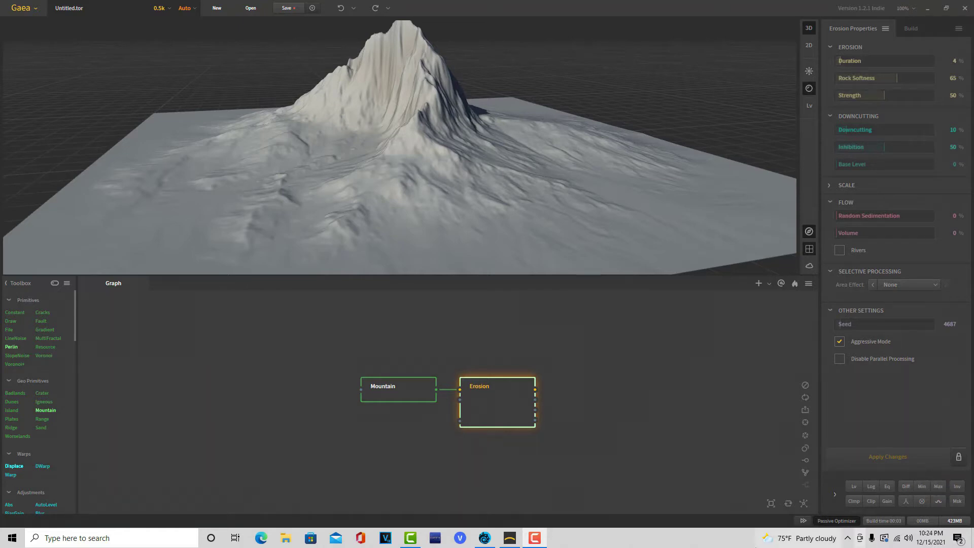
- Delete the Mountain and Erosion nodes and drop a Constant node from Primitives into the graph
drag(304, 325, 589, 455)
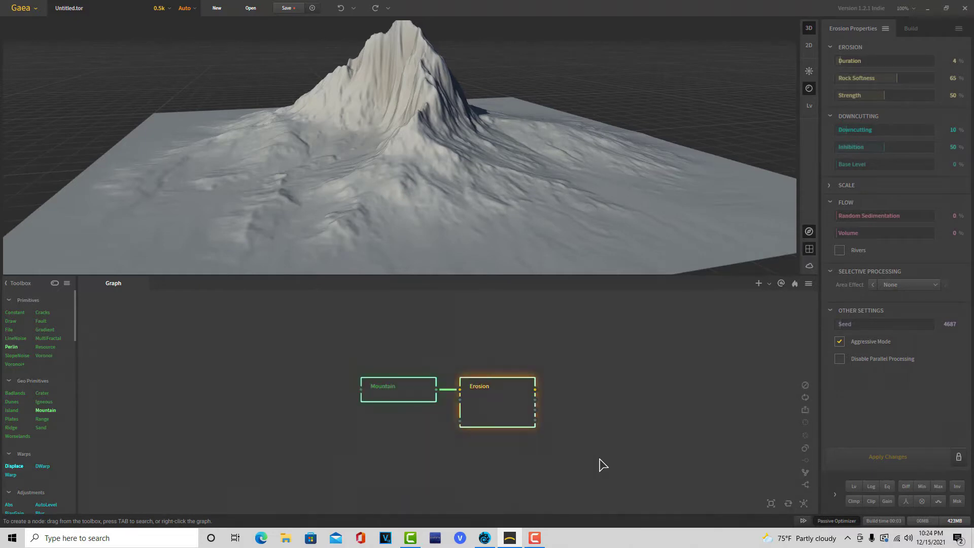
key(Delete)
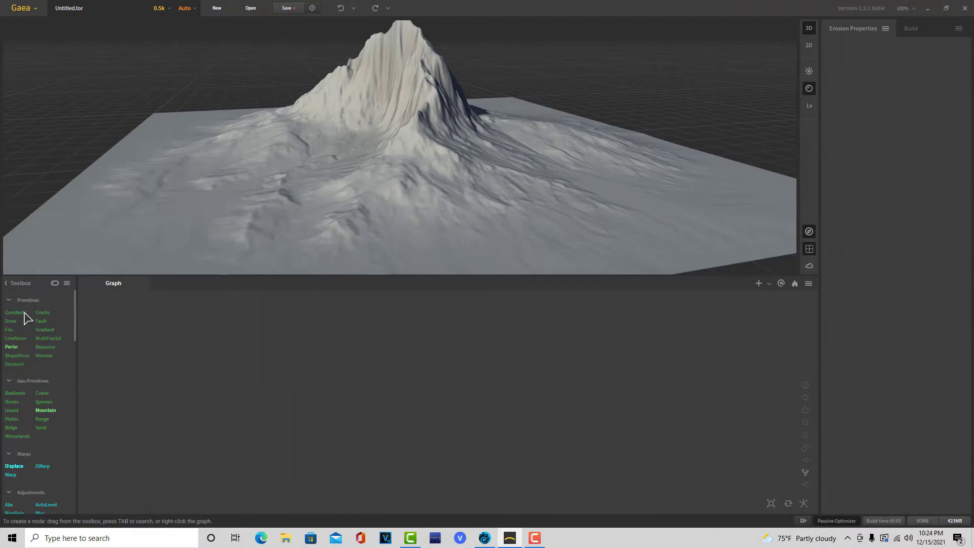
drag(22, 313, 308, 395)
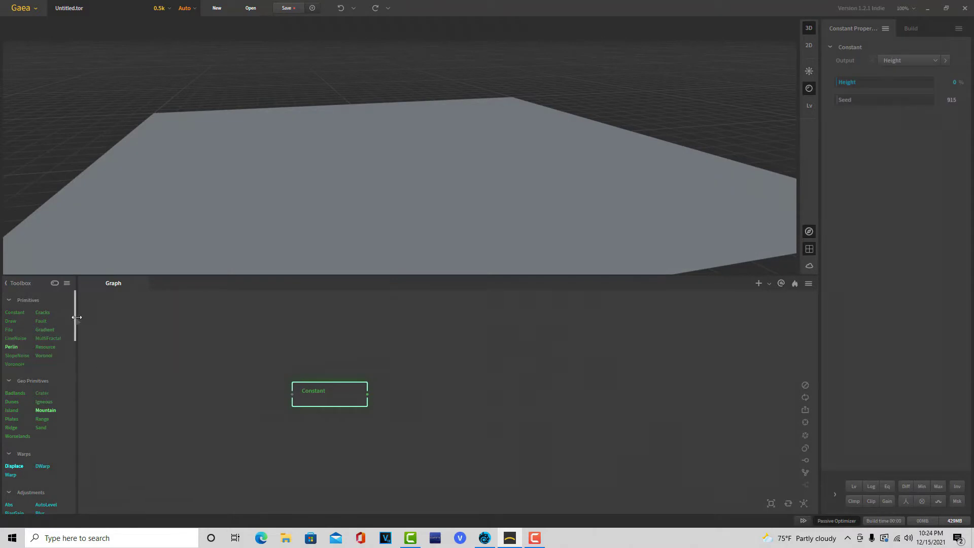
drag(77, 316, 87, 487)
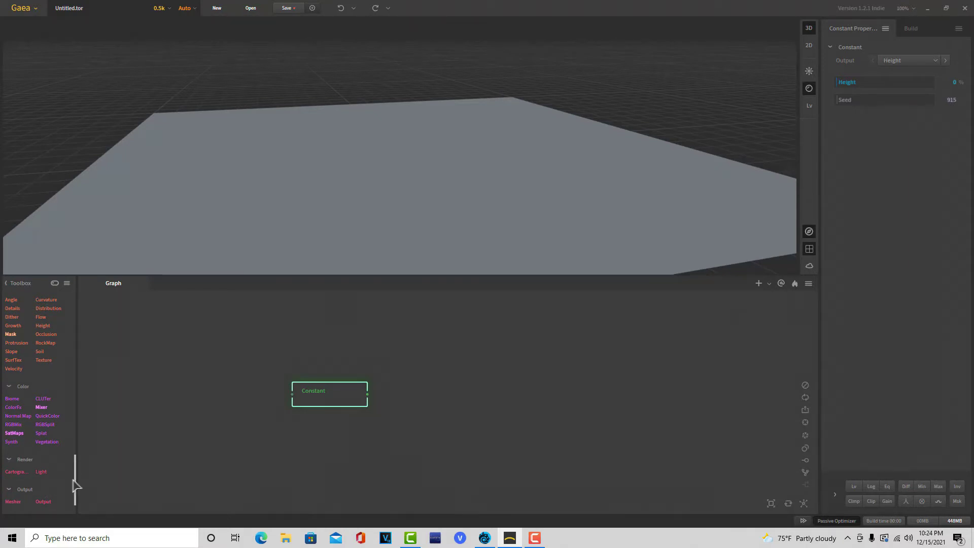
drag(73, 480, 81, 452)
drag(80, 412, 79, 501)
- Add a Mesher node marked for export, wire Constant into it, and start the build
drag(12, 468, 489, 393)
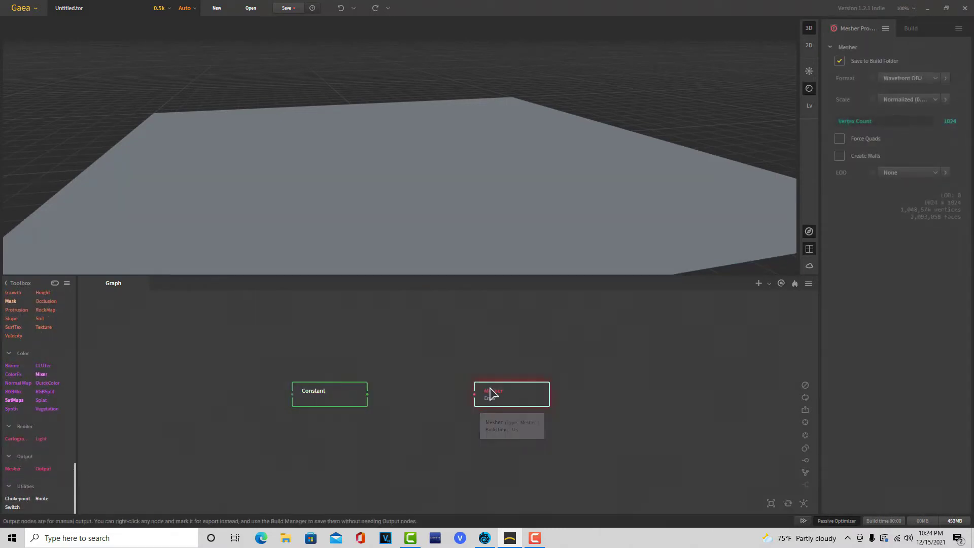
right_click(490, 393)
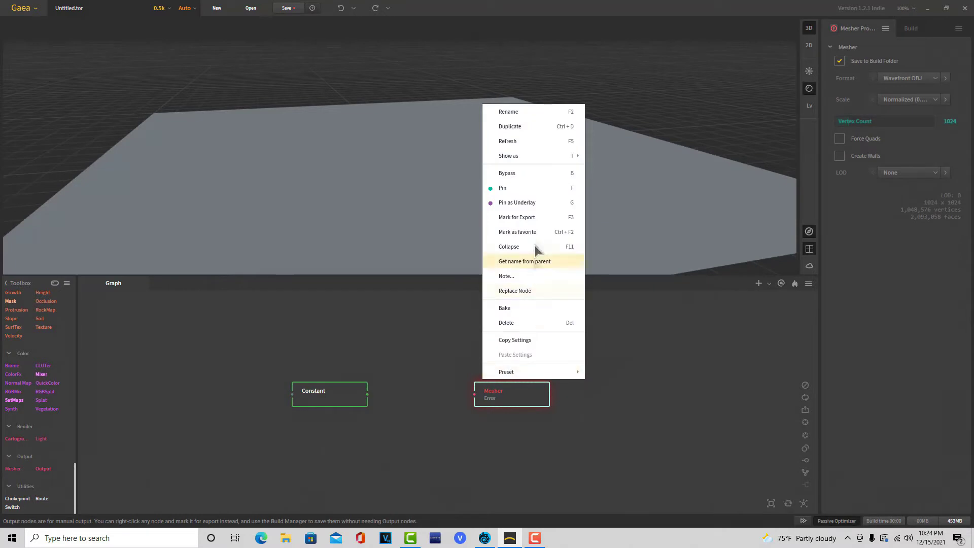
click(516, 218)
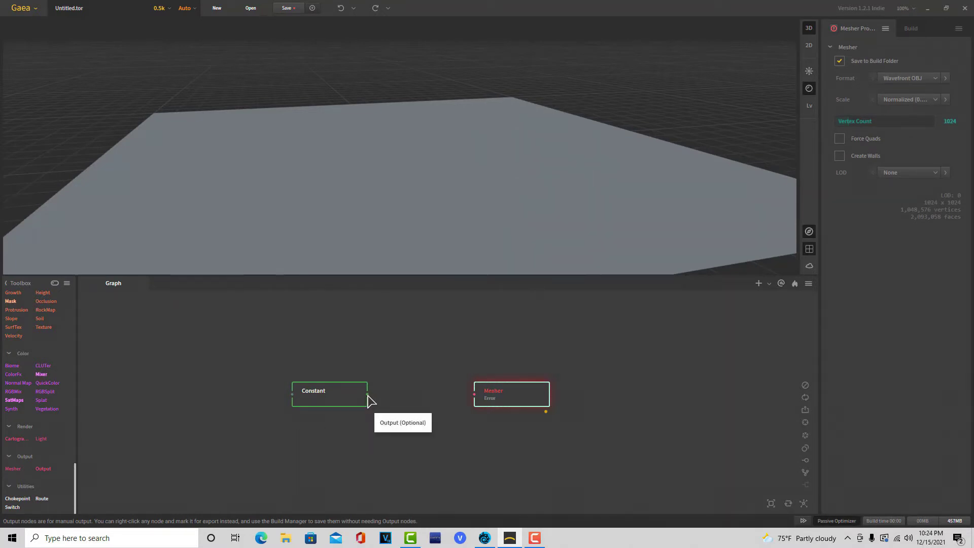
drag(368, 395, 482, 401)
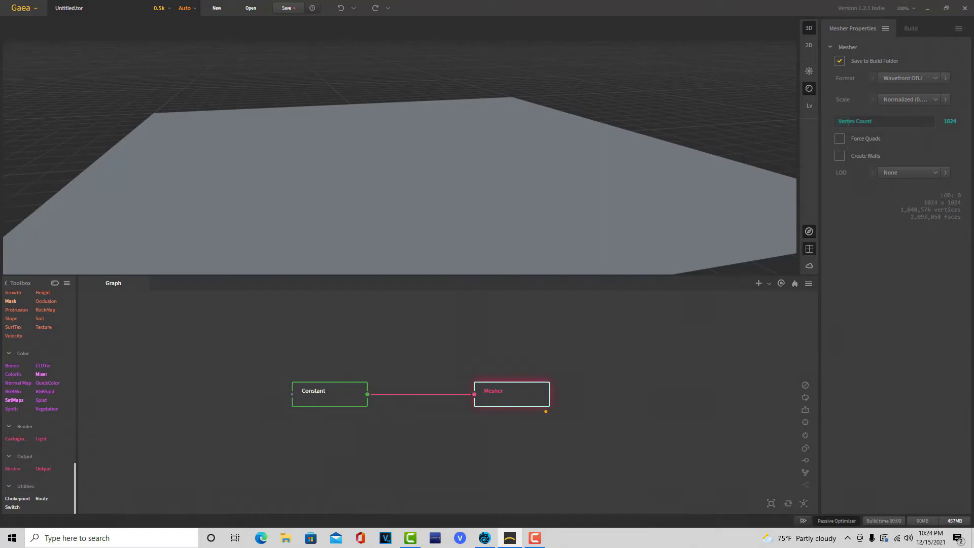
click(919, 31)
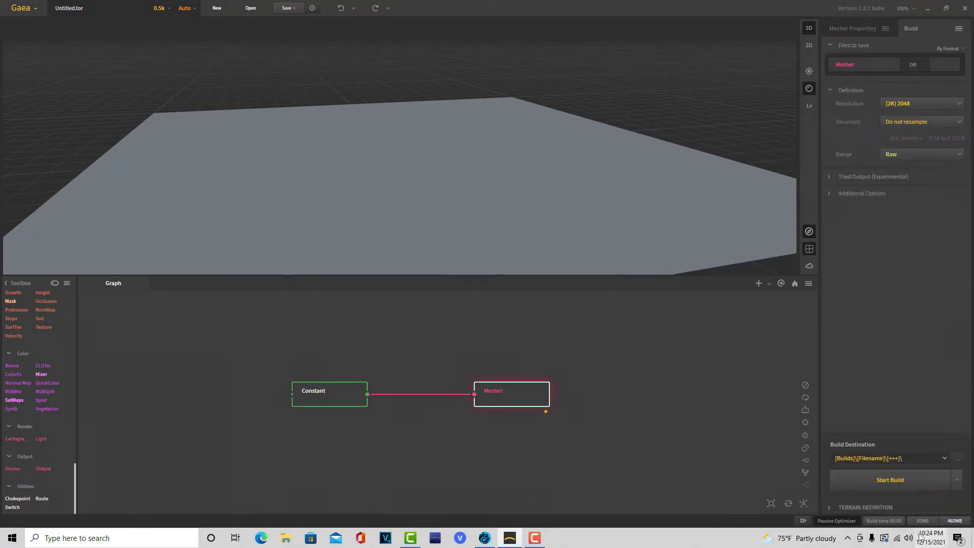
click(919, 485)
- Save the terrain as super_mesh2 to run the build, then close Explorer and switch to LightWave
text(su)
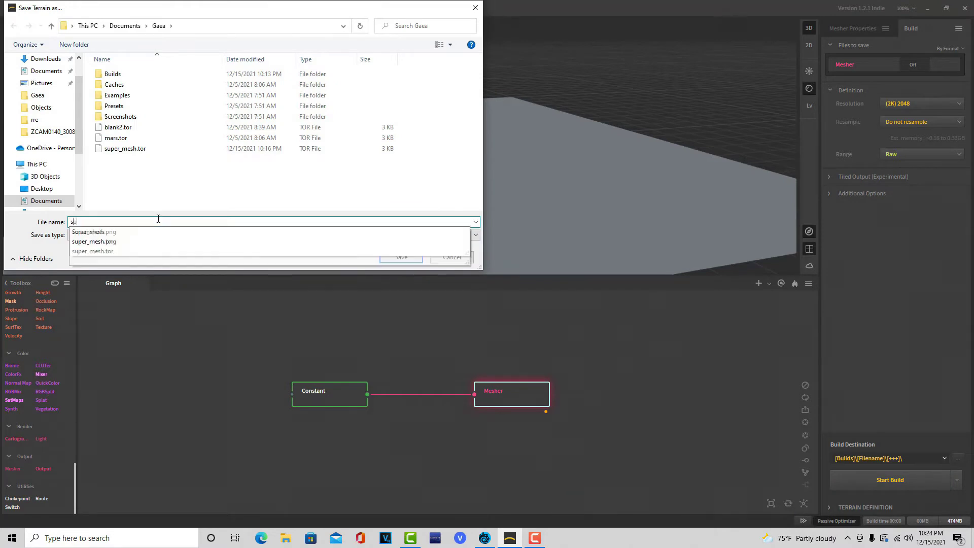
text(per_mesh)
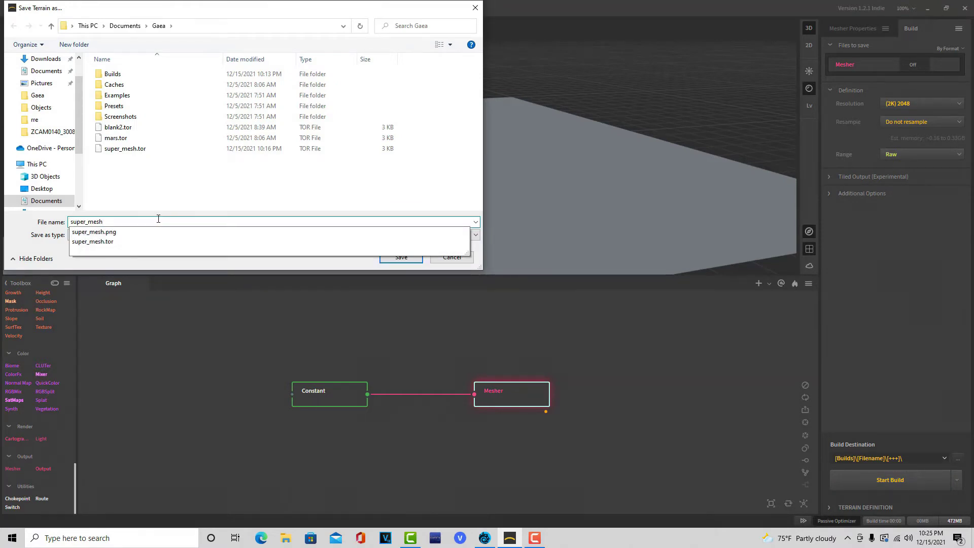
text(2)
click(407, 257)
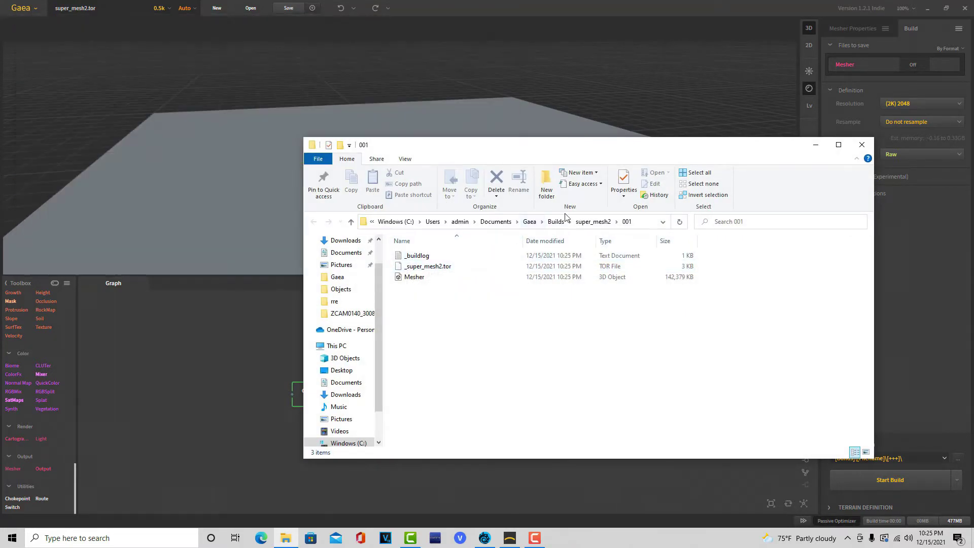
click(815, 144)
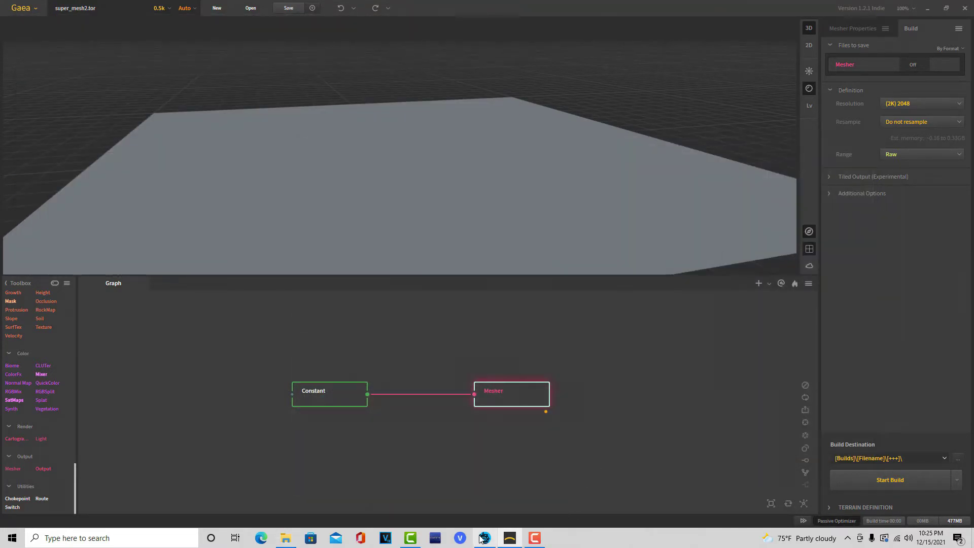
click(484, 538)
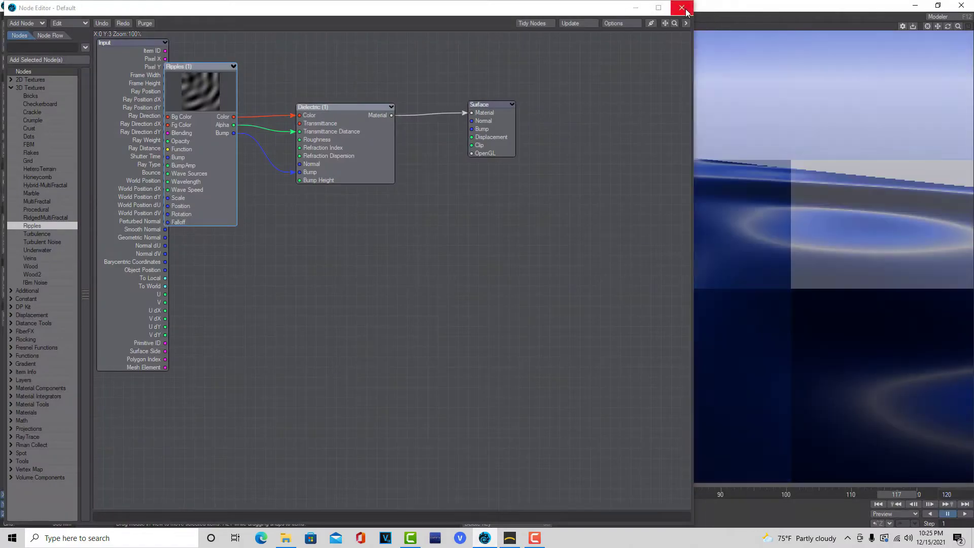
click(683, 9)
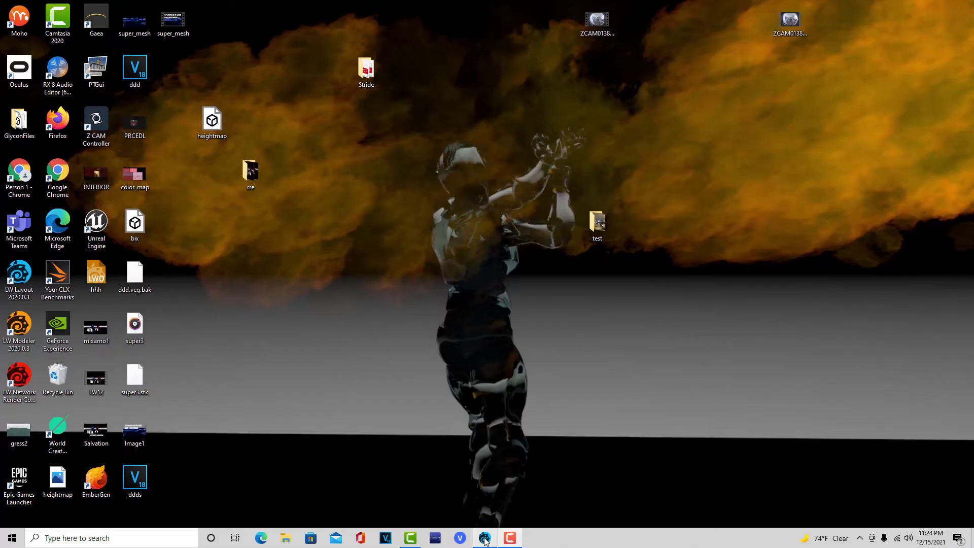
- Start a new Layout scene and load the Mesher object from Builds/super_mesh2/001
click(484, 538)
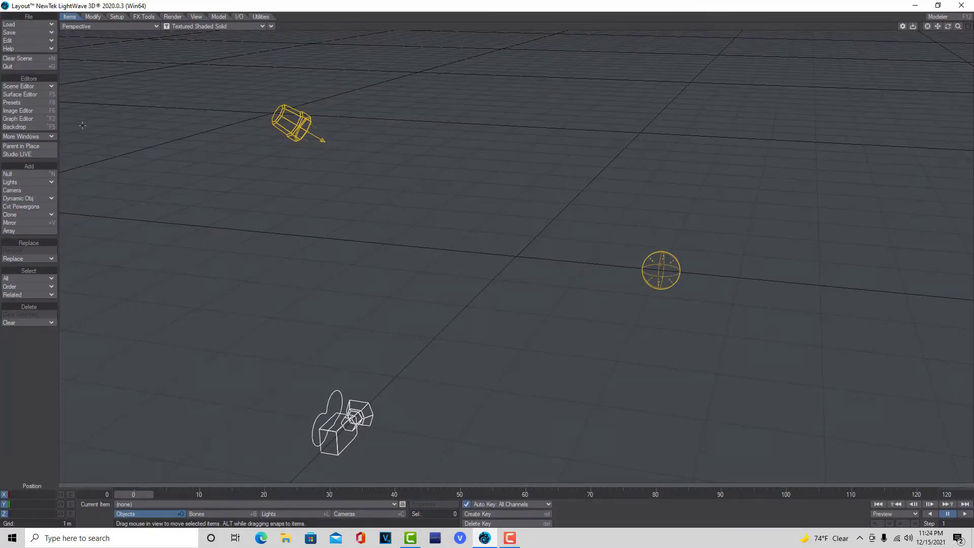
click(47, 28)
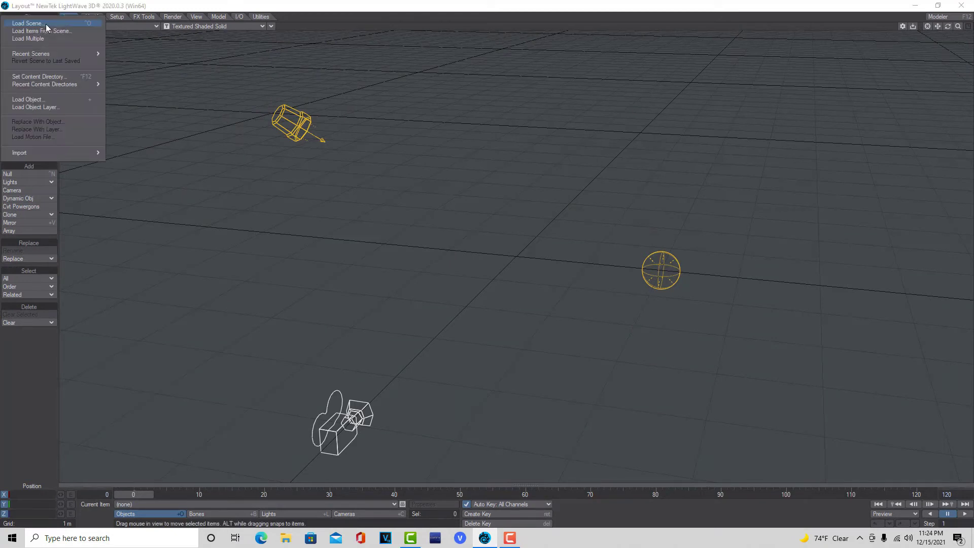
click(62, 105)
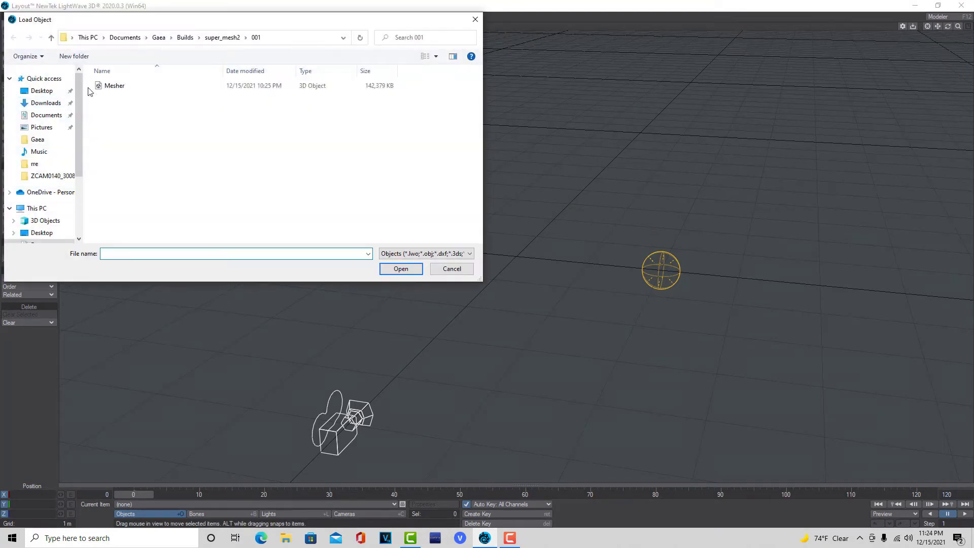
click(117, 86)
click(382, 271)
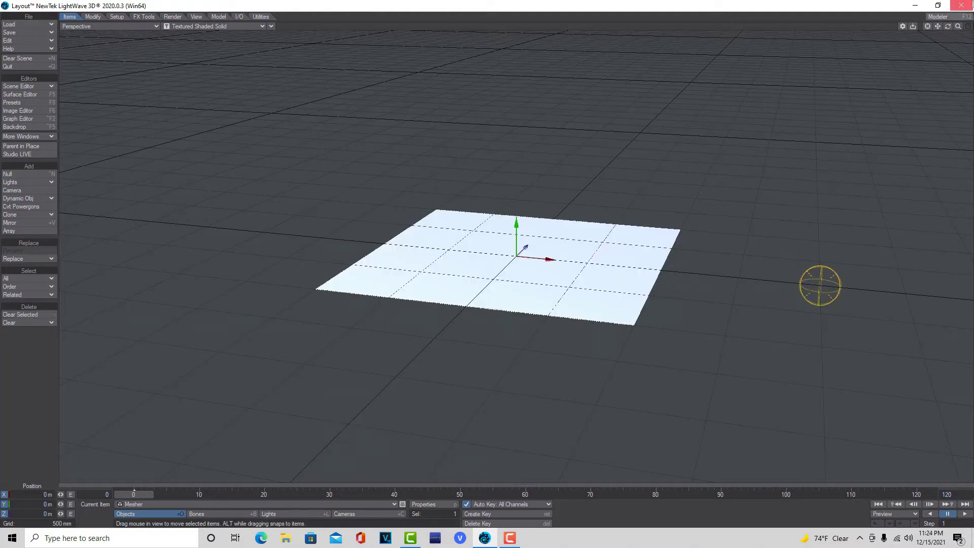
drag(958, 26, 937, 30)
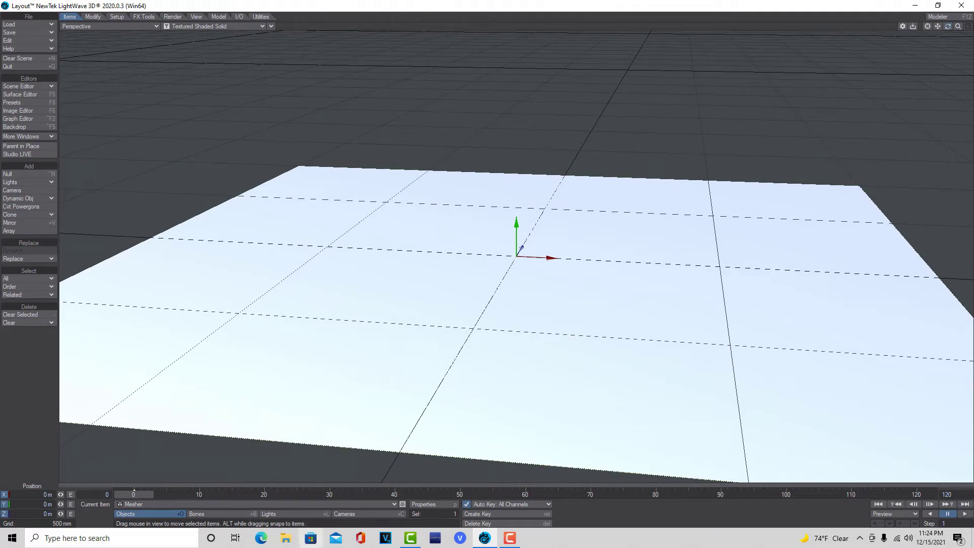
- Give Mesher a Turbulence procedural Displacement Map with texture value 0.695 and 25.5% opacity
click(422, 504)
click(197, 294)
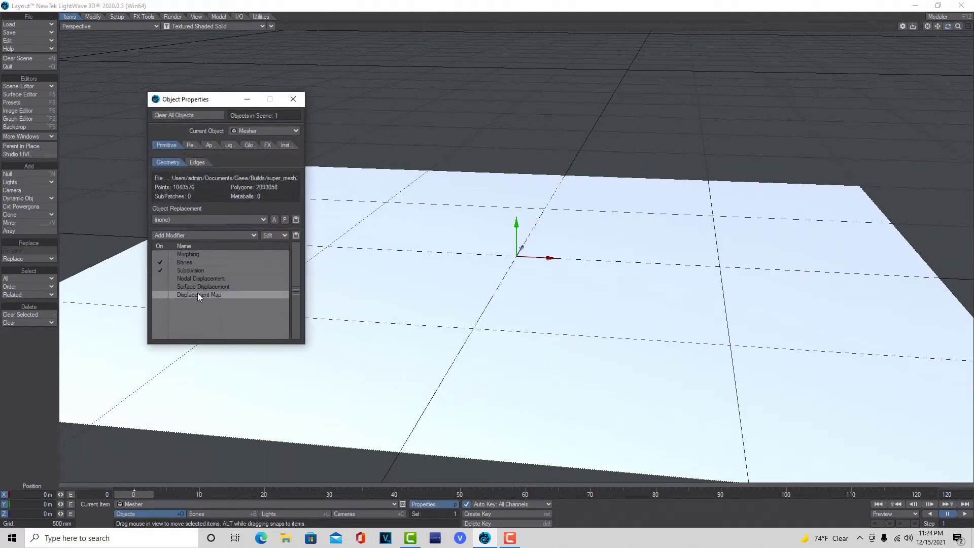
double_click(224, 295)
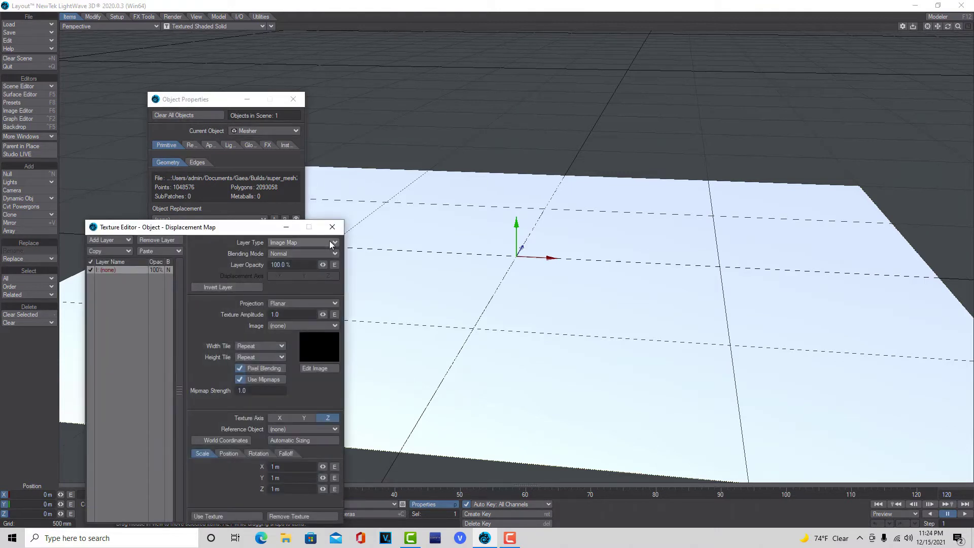
click(330, 243)
click(327, 248)
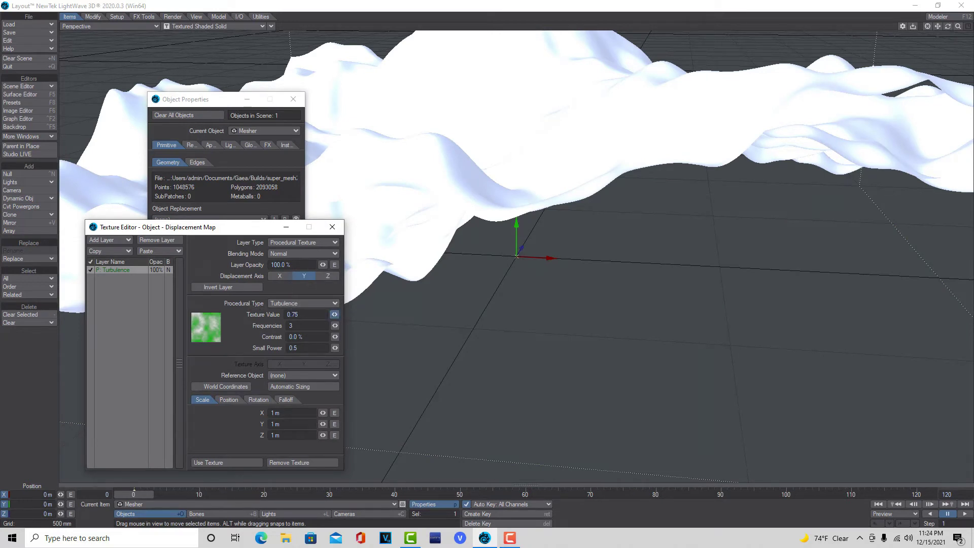
drag(335, 314, 333, 315)
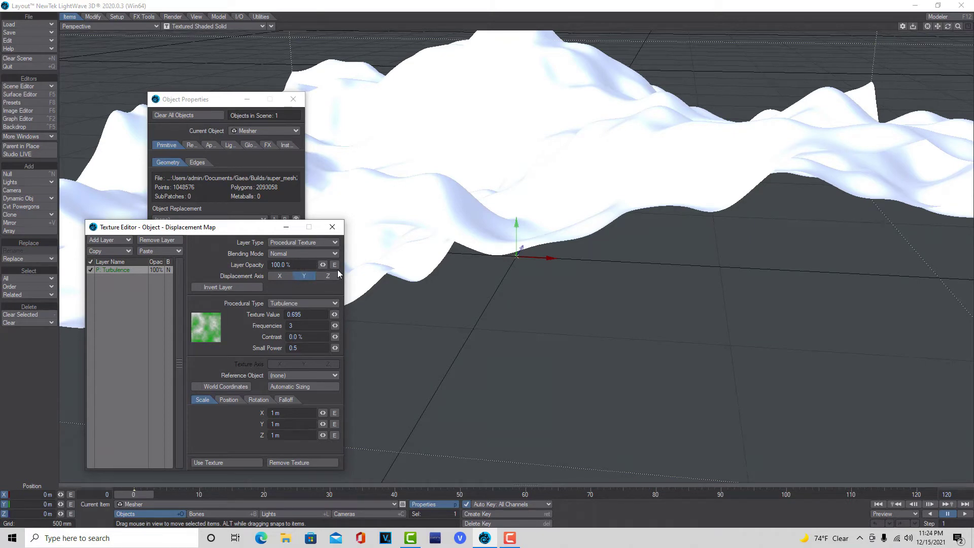
mouse_move(322, 265)
mouse_down()
mouse_move(307, 266)
mouse_move(321, 265)
mouse_up()
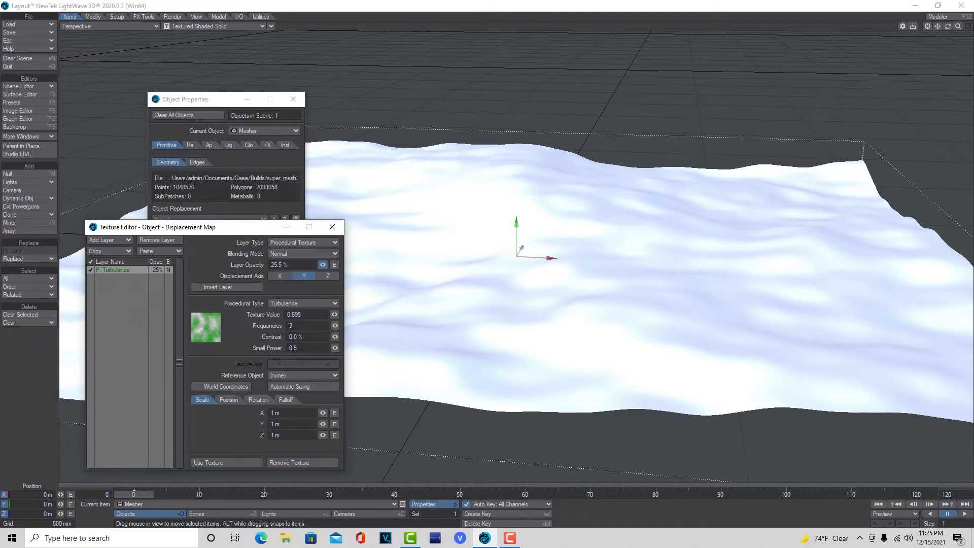
click(332, 226)
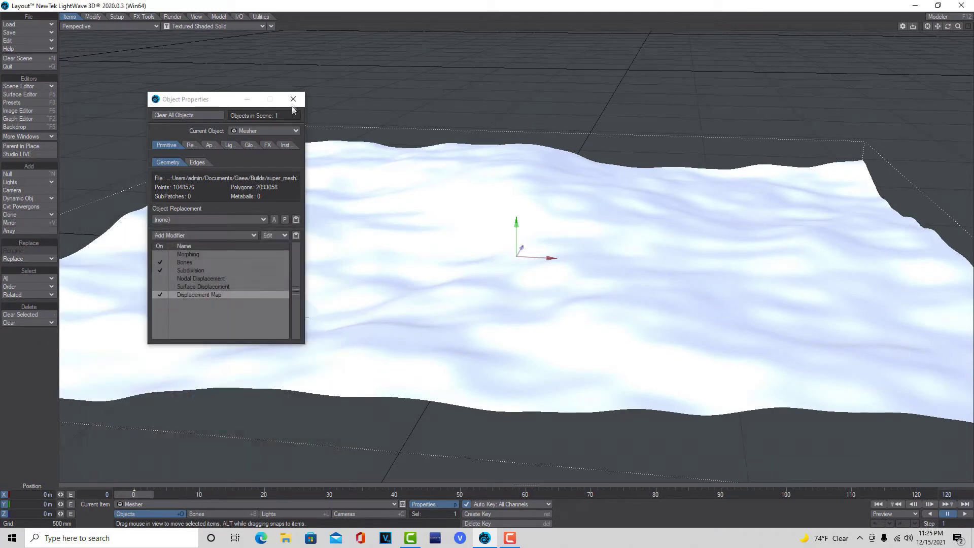
click(293, 99)
- Apply the Clear Glass preset from the Glass library to the mesh's Default surface
drag(957, 26, 924, 27)
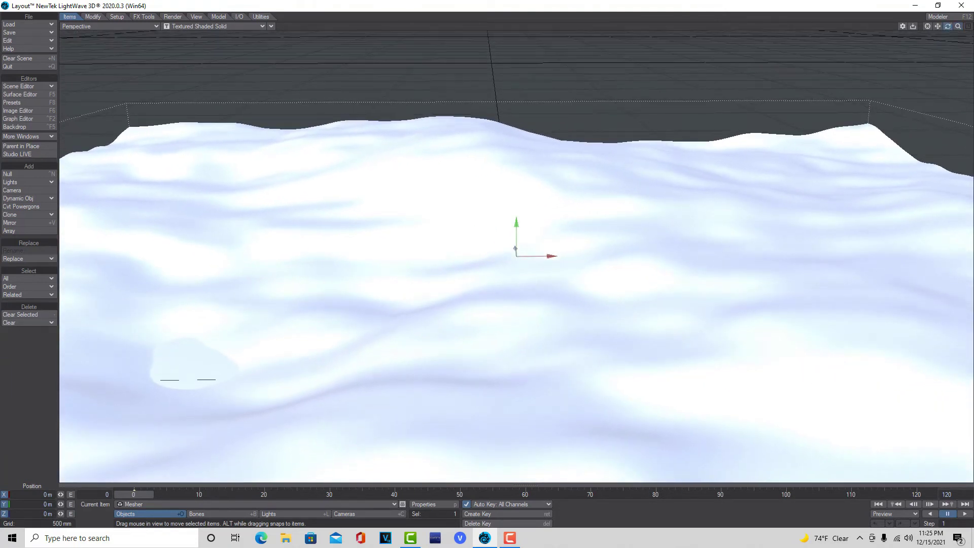
click(22, 95)
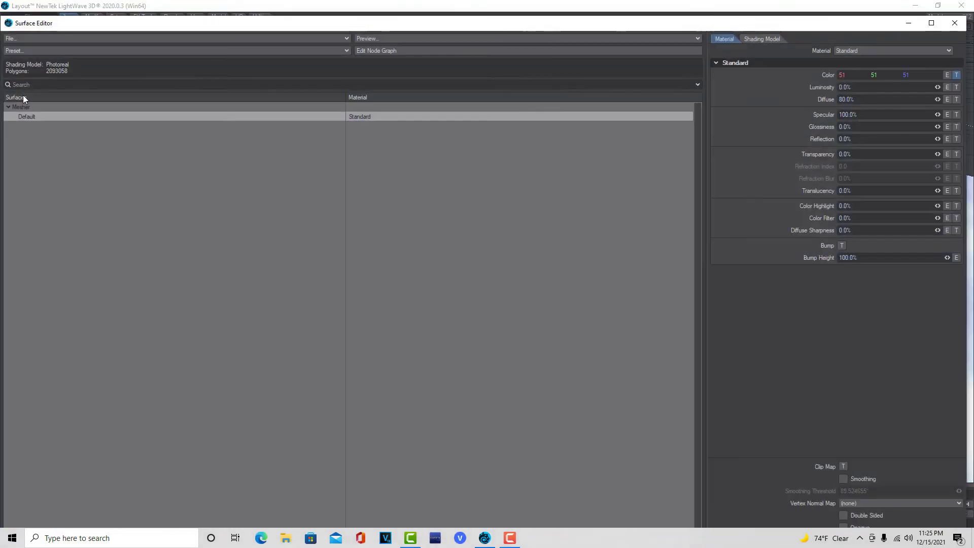
click(347, 39)
click(344, 49)
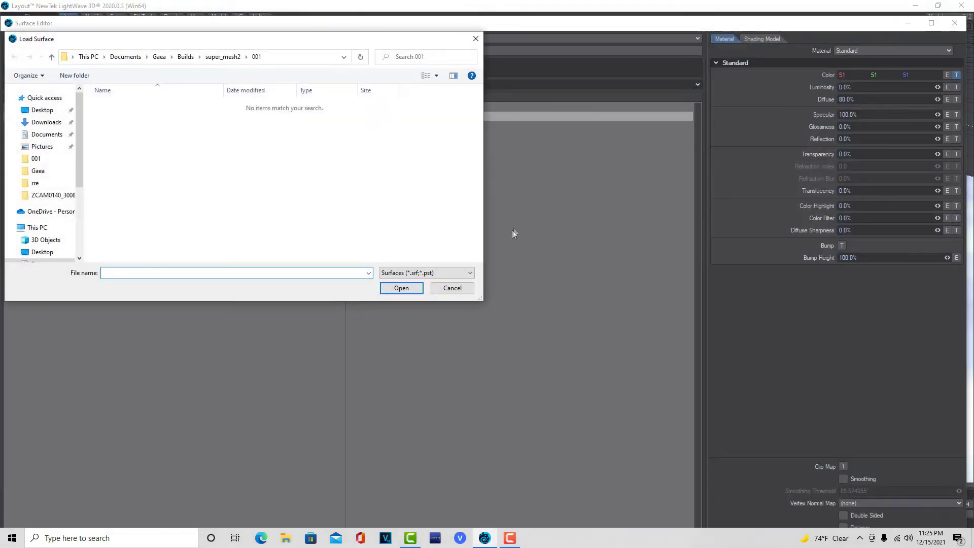
click(452, 288)
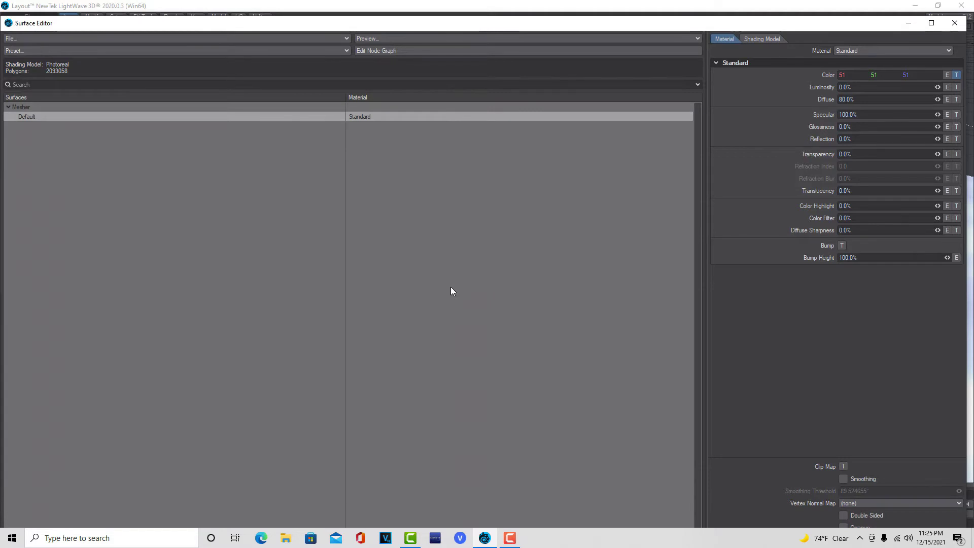
key(F8)
click(55, 22)
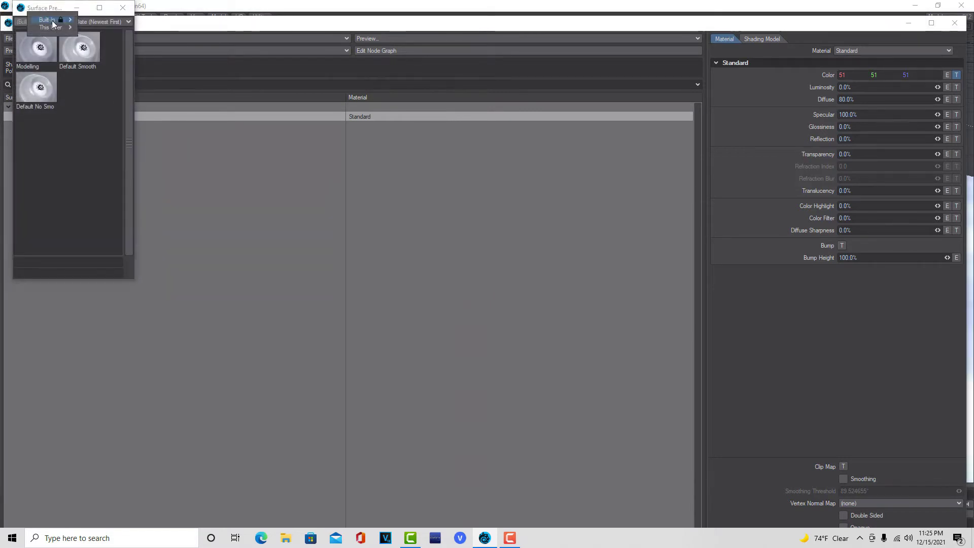
click(112, 45)
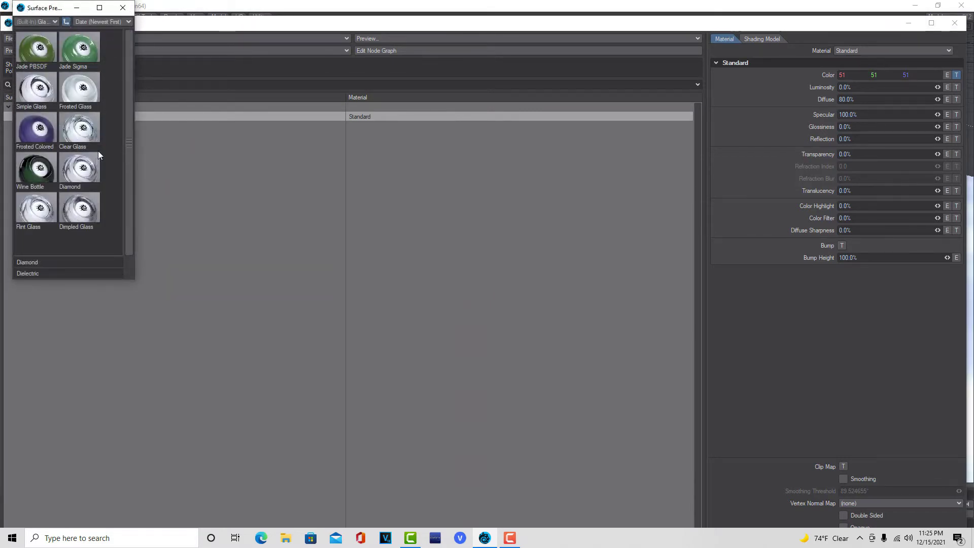
double_click(87, 128)
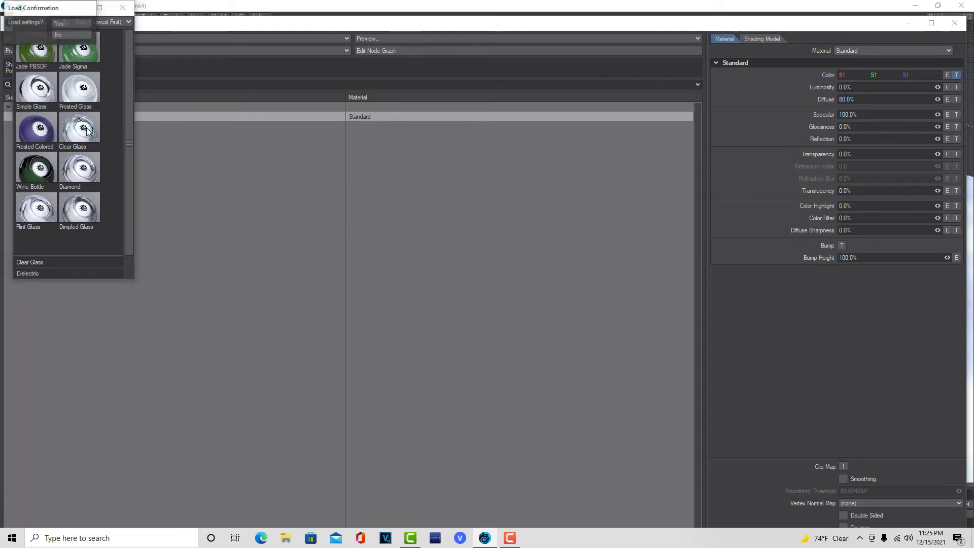
click(66, 24)
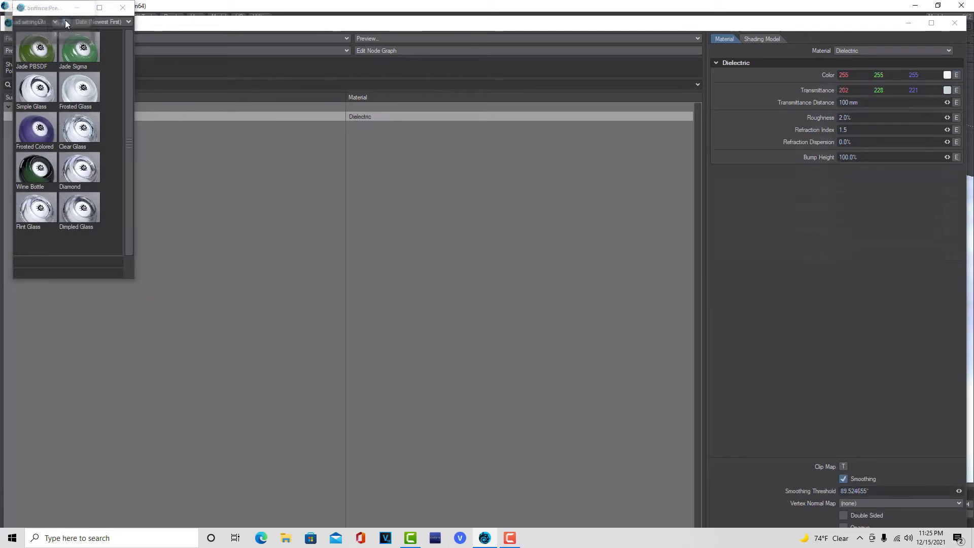
click(954, 23)
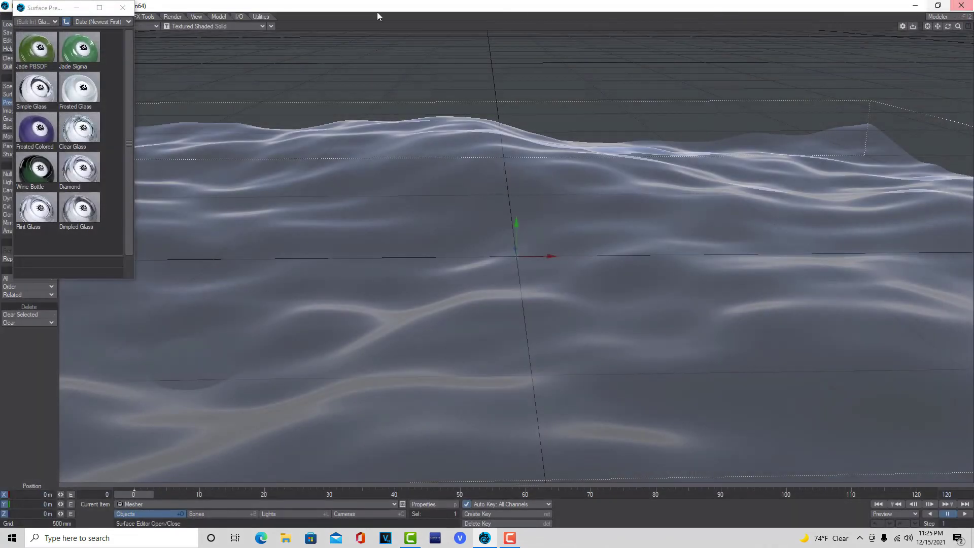
click(123, 9)
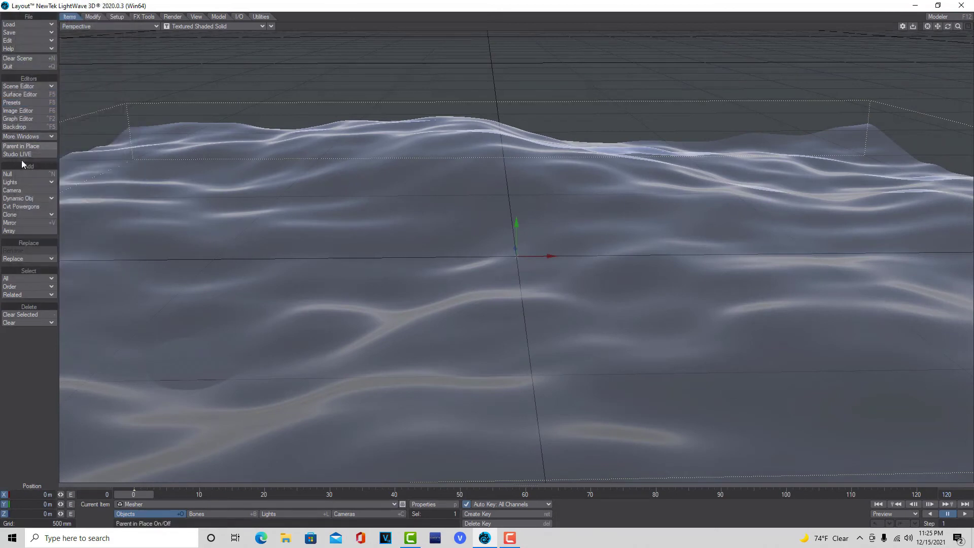
- Set the gradient backdrop's Zenith Color to black (0, 0, 0)
click(24, 124)
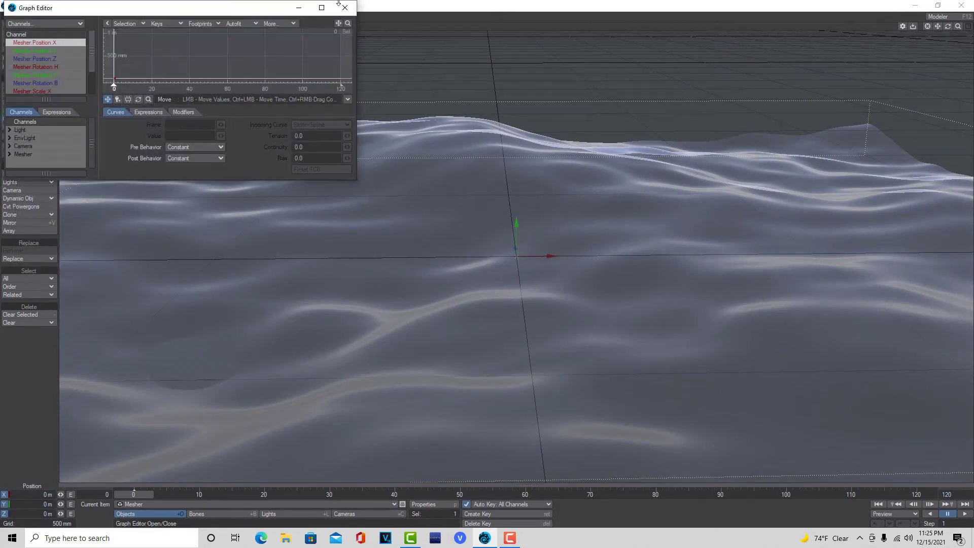
click(355, 6)
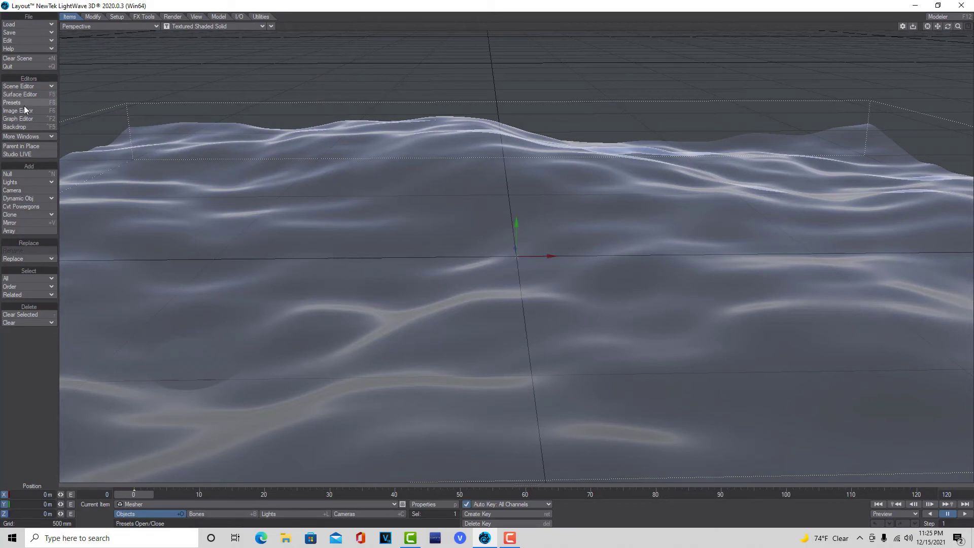
click(26, 128)
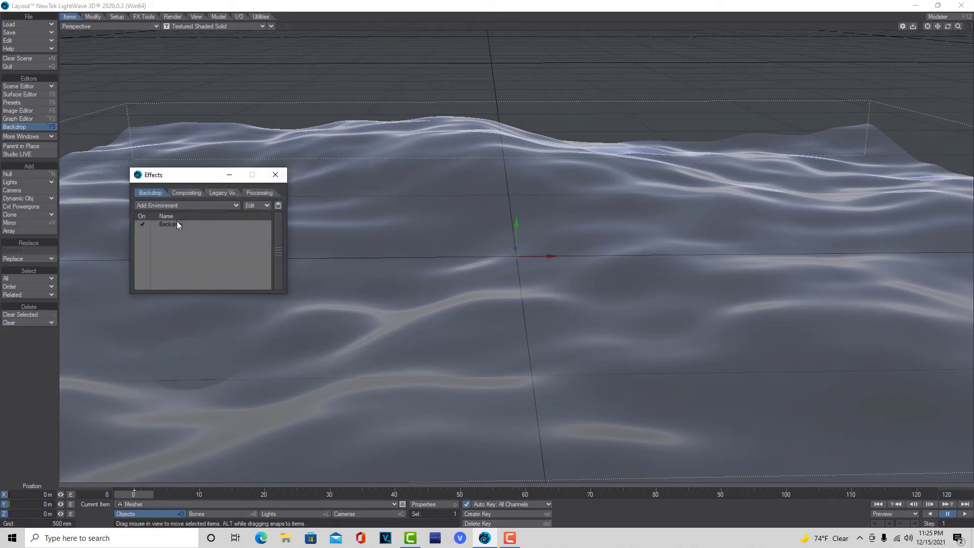
click(178, 224)
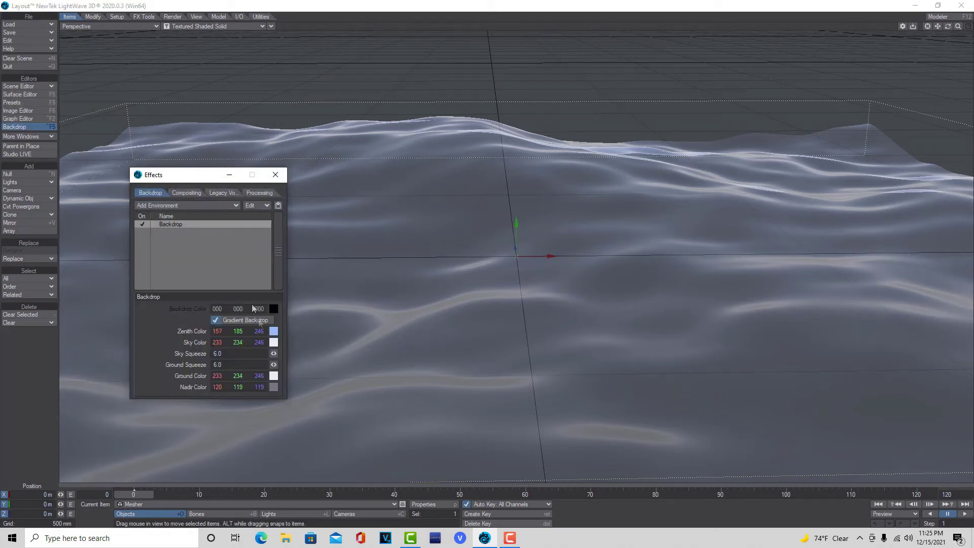
click(273, 331)
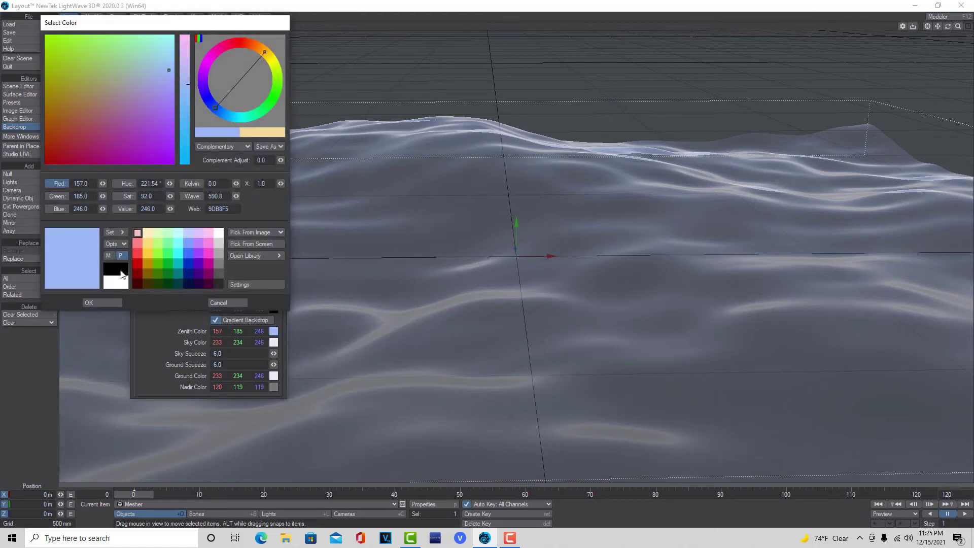
click(91, 302)
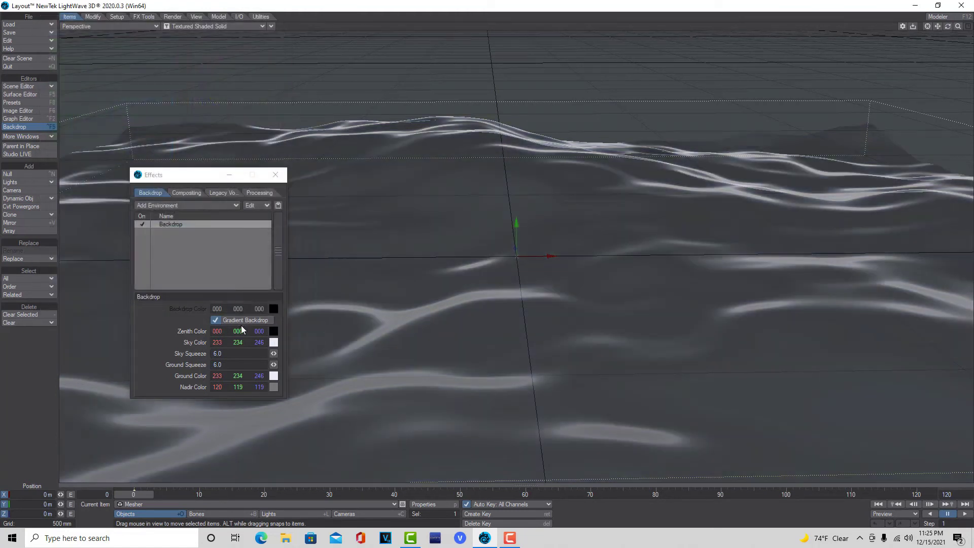
click(275, 174)
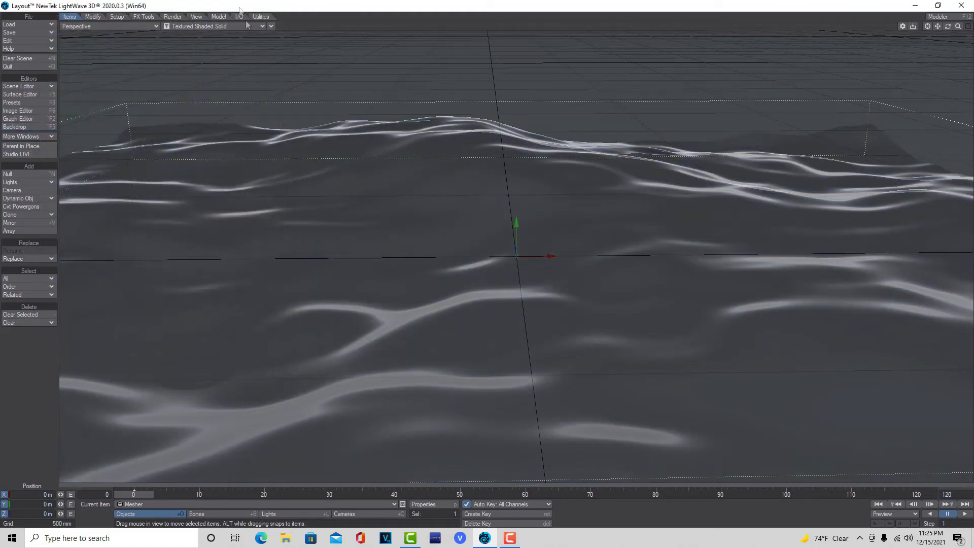
click(271, 26)
- Switch the perspective viewport from Textured Shaded Solid to VPR rendering
mouse_move(282, 165)
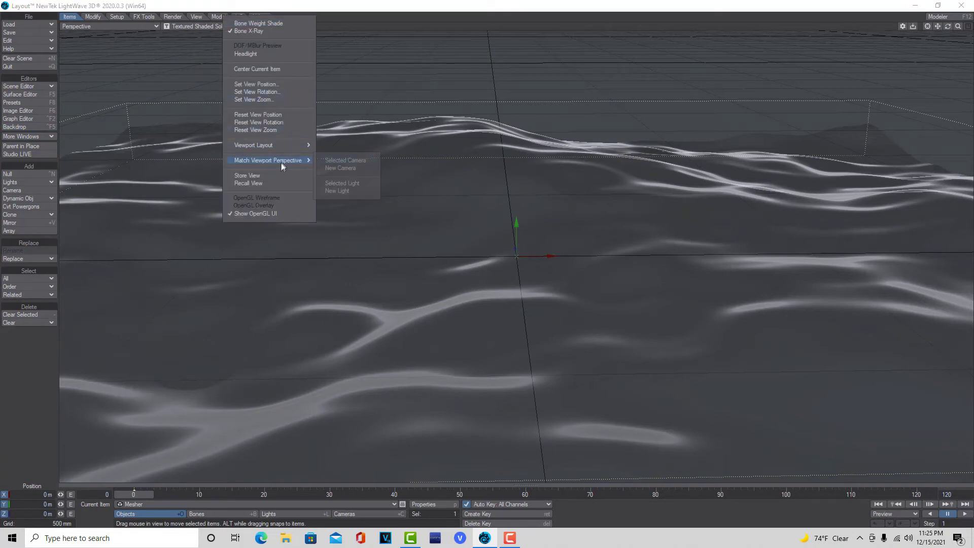
click(347, 164)
click(231, 27)
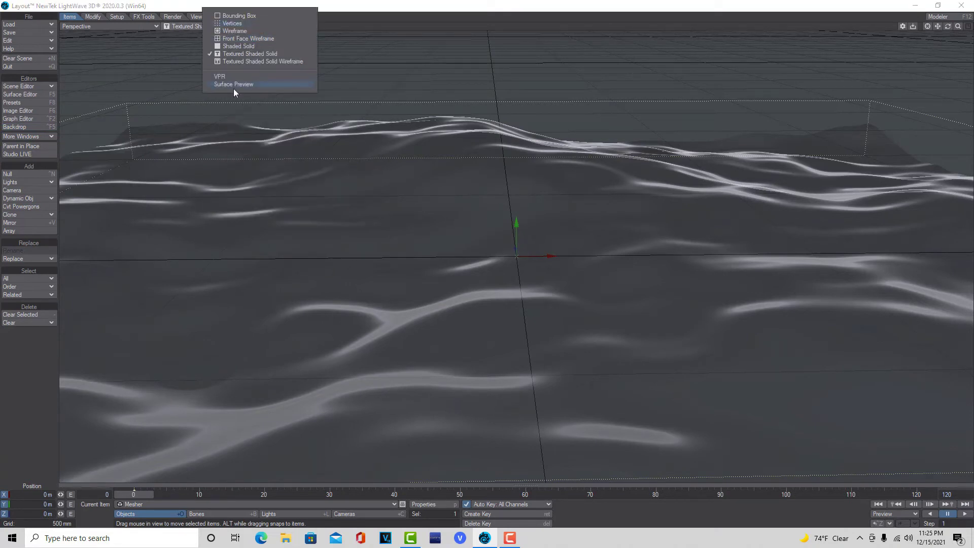
click(233, 77)
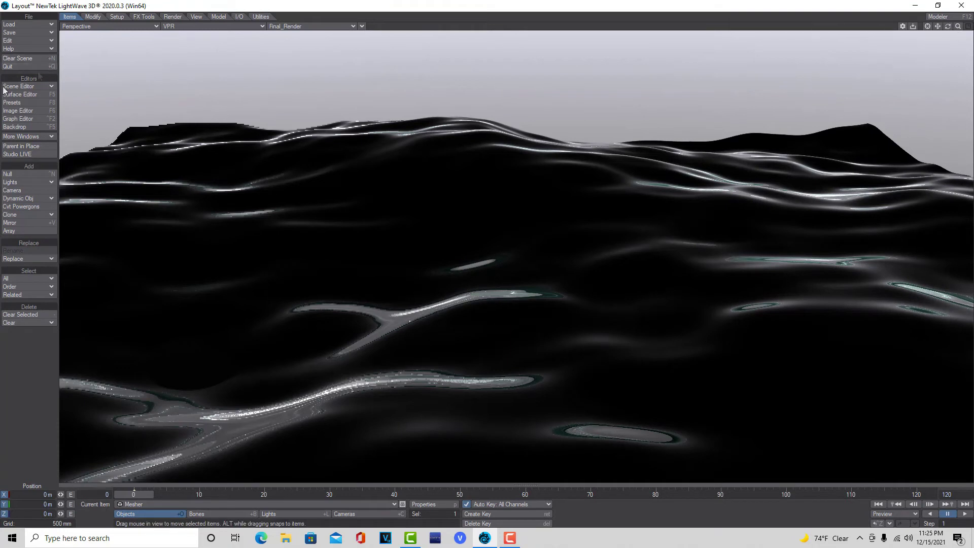
- Pick blue (62, 111, 255) as the gradient backdrop's Sky Color
click(23, 126)
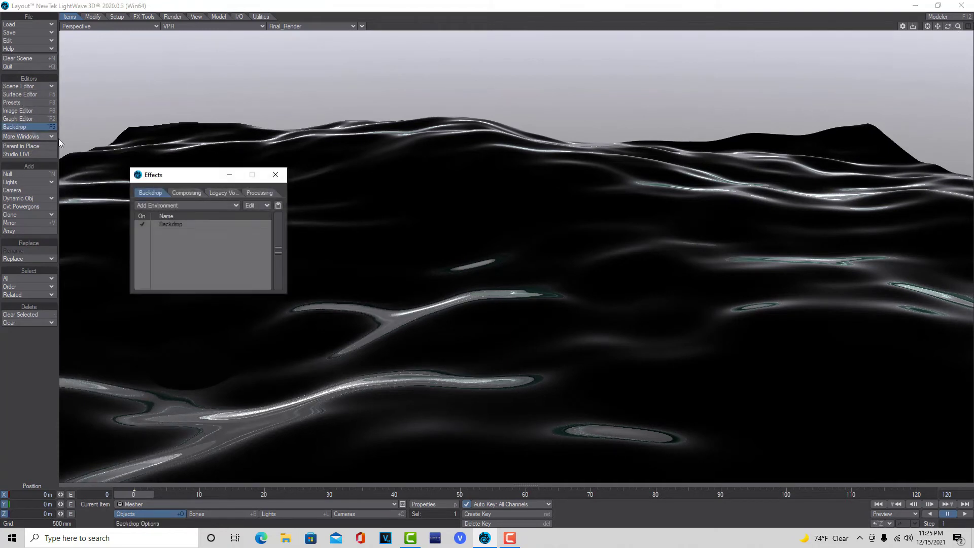
click(200, 225)
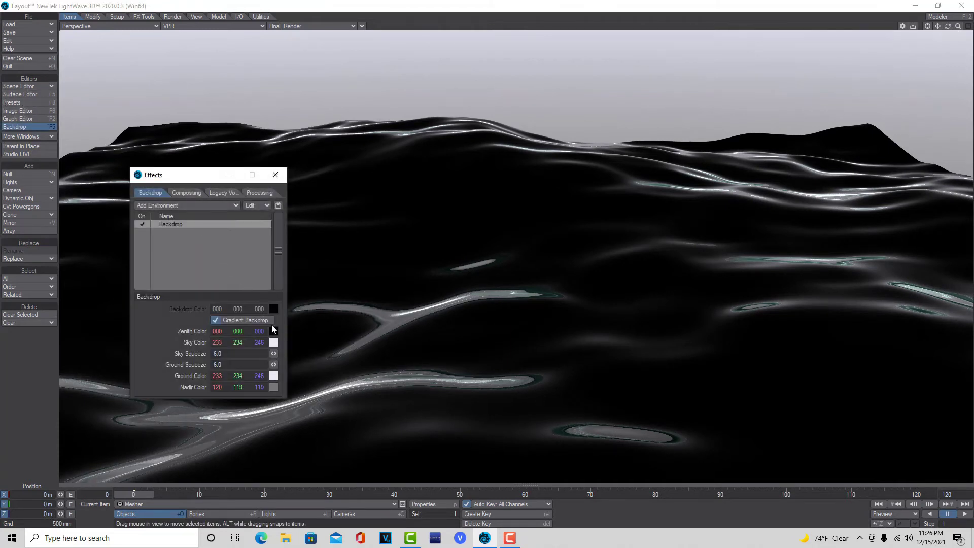
click(274, 342)
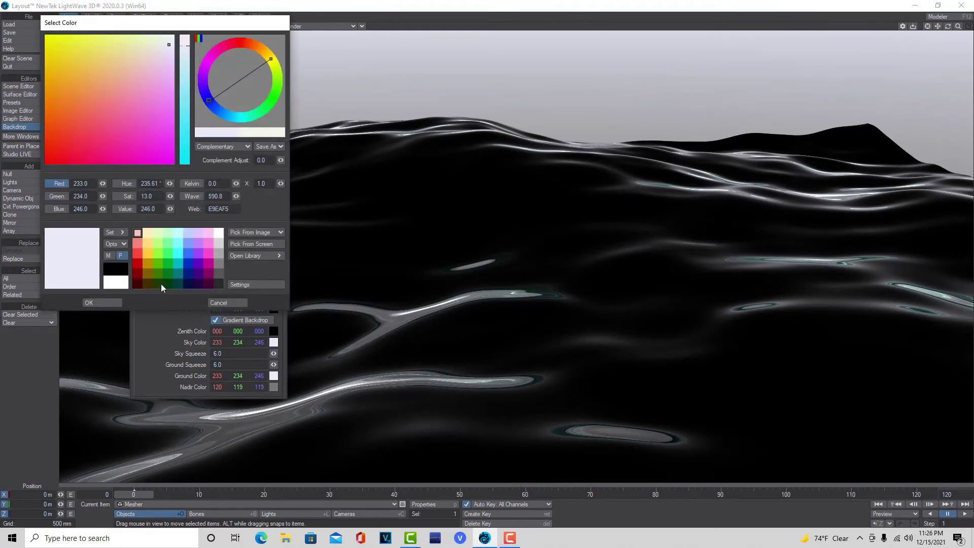
click(191, 254)
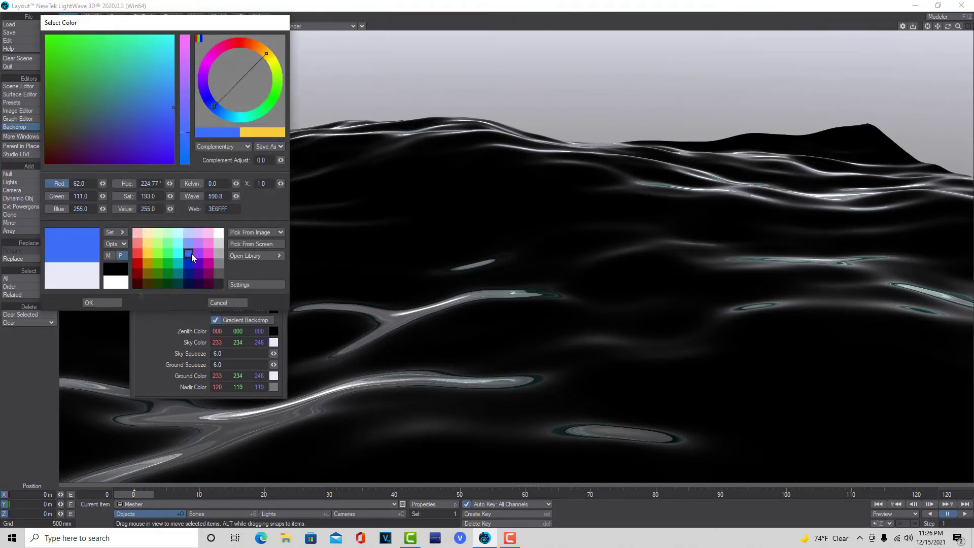
click(109, 303)
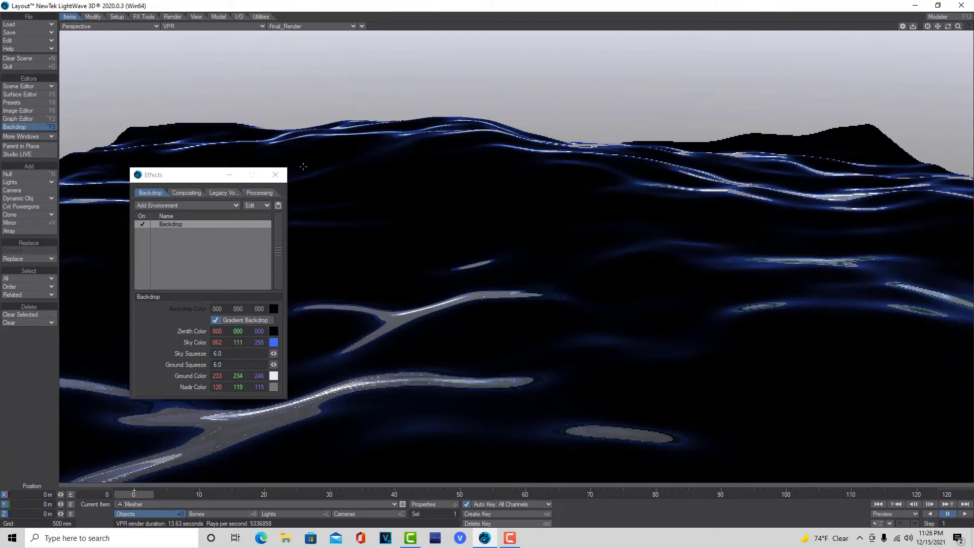
click(275, 174)
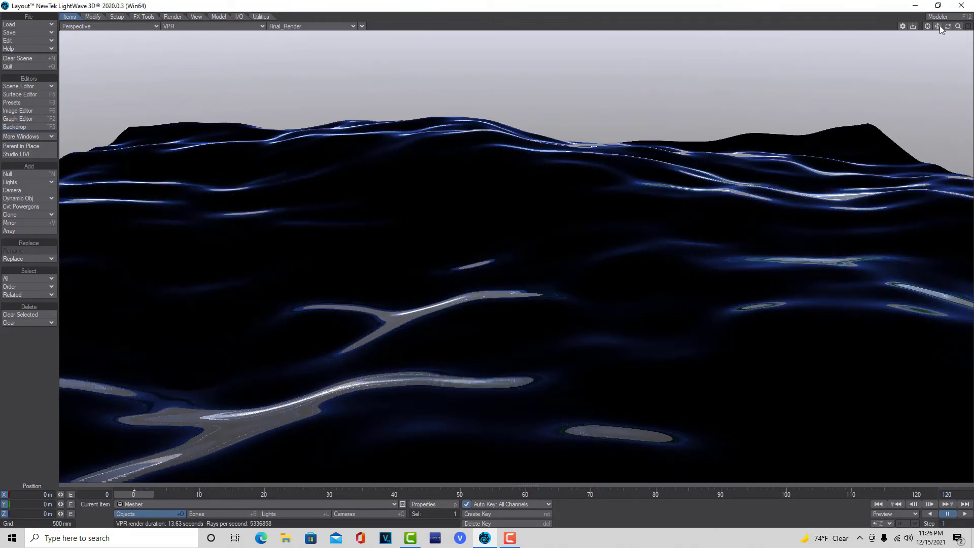
- Zoom the VPR view closer on the glassy waves to reveal the blue sky band
drag(958, 27, 960, 50)
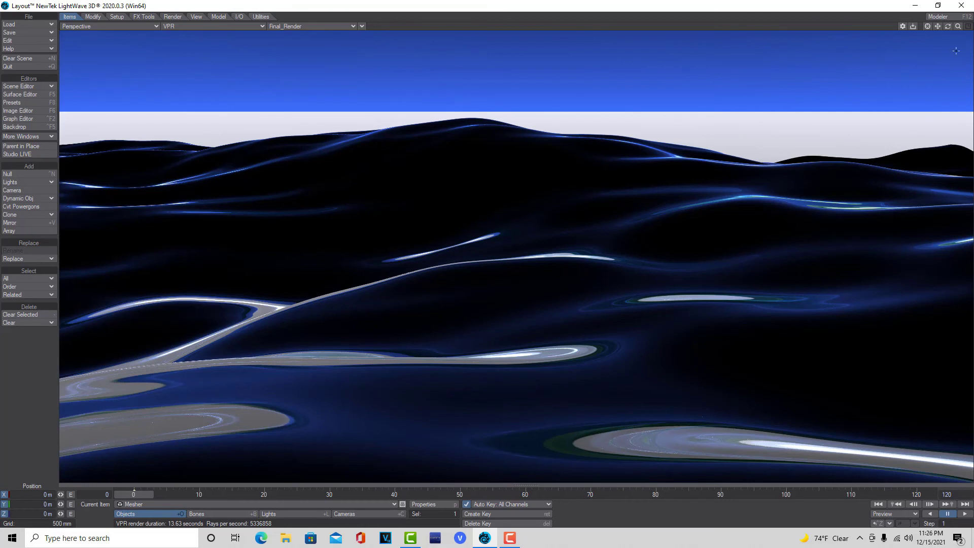
- Change the Mesher object's Subdivision modifier Render SubPatch level from 3 to 12
click(423, 505)
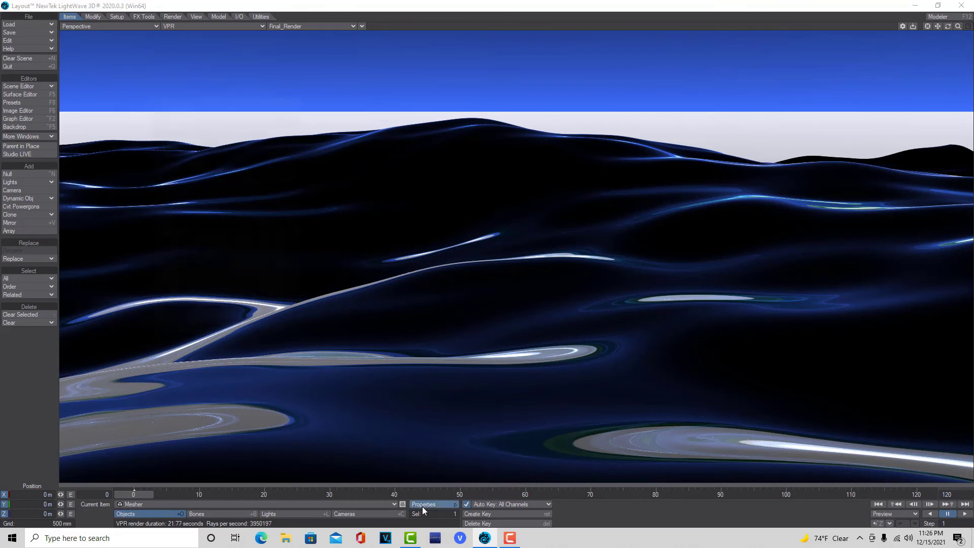
click(199, 270)
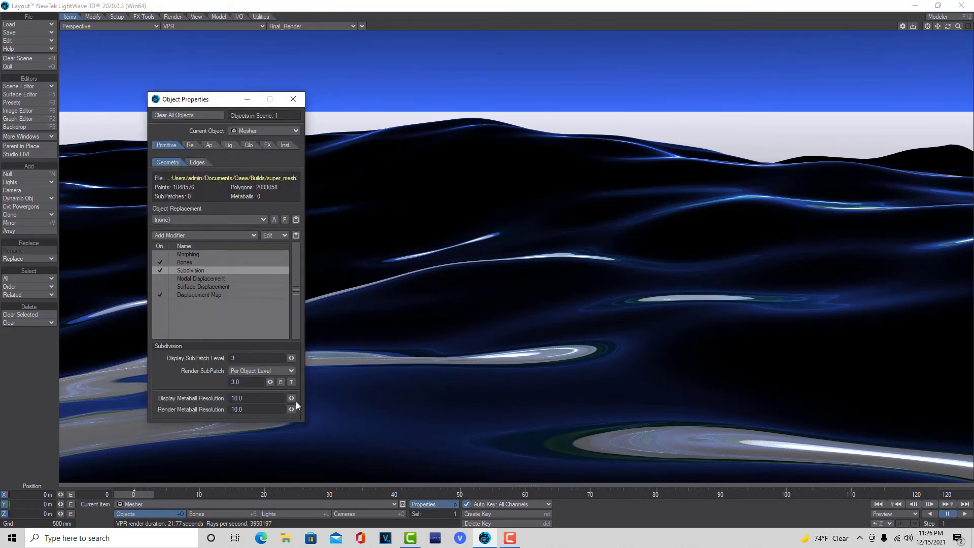
click(246, 381)
text(12)
key(Tab)
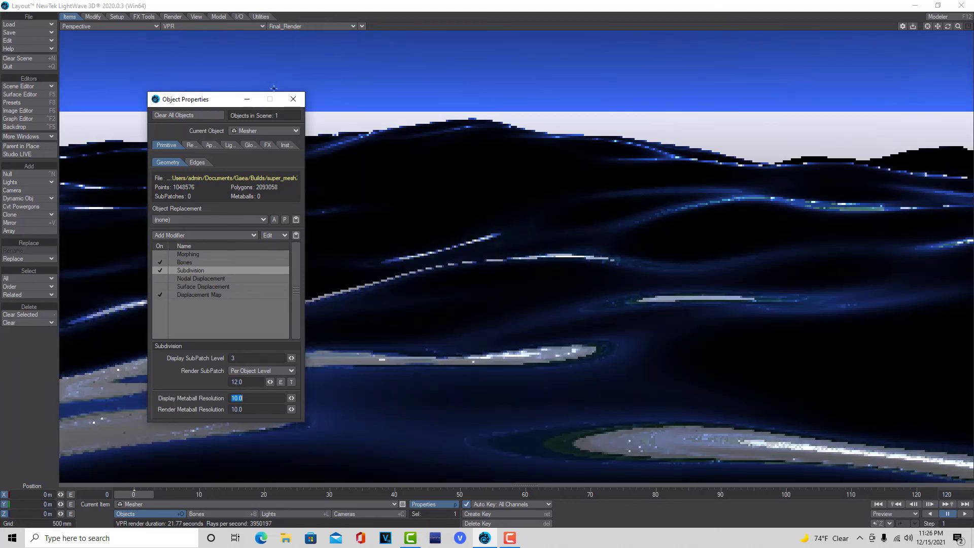
click(294, 99)
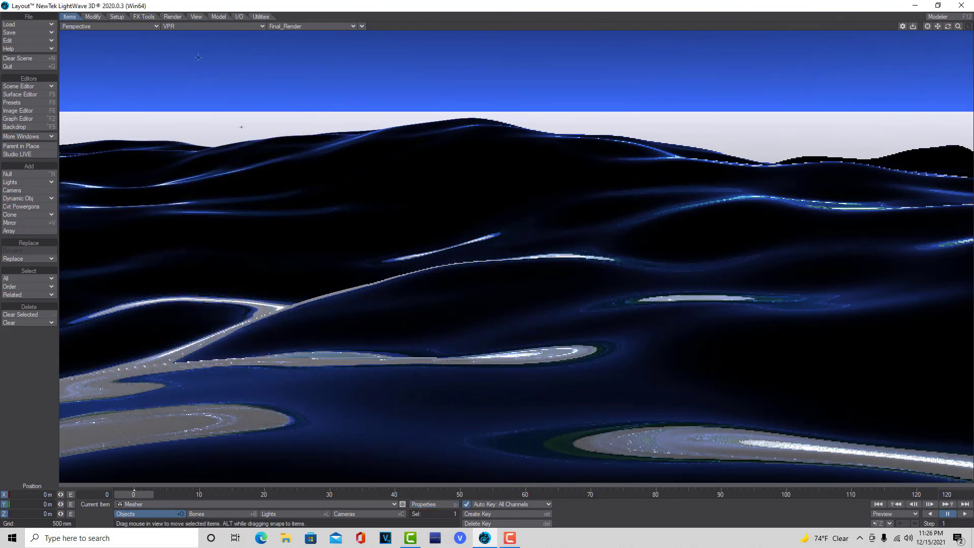